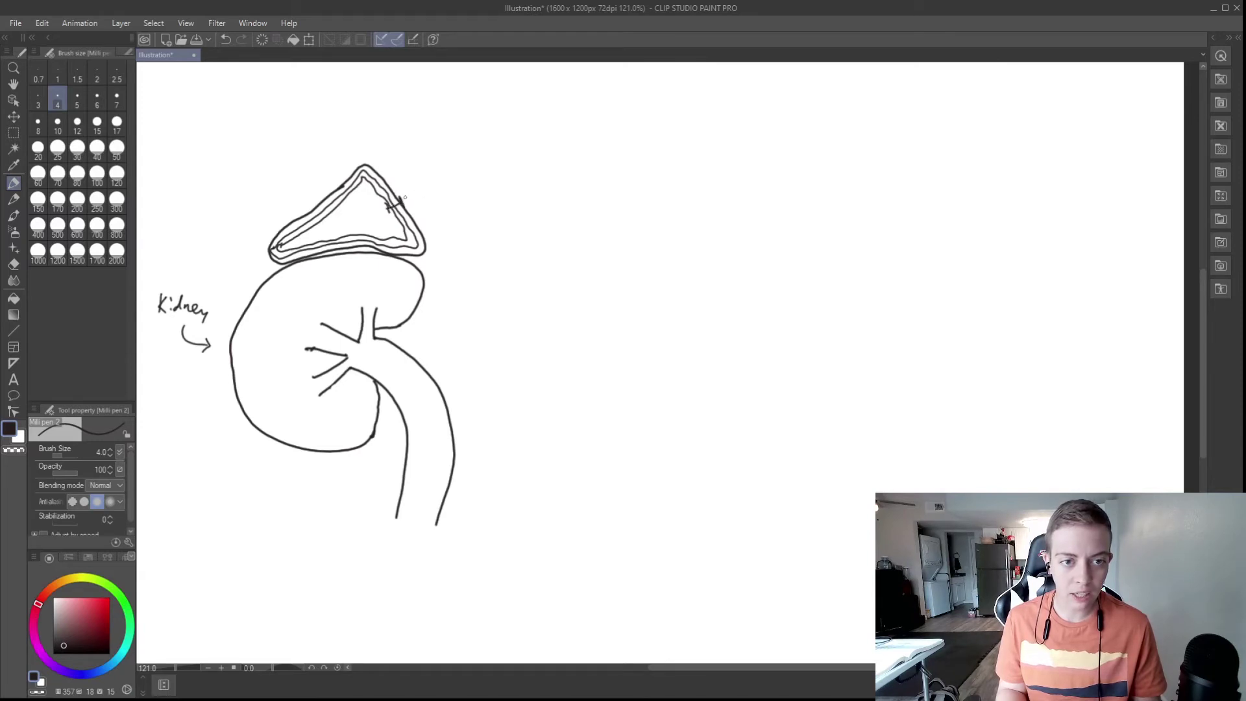
Step: Draw leader lines from the gland's outer layer and inner part for the adrenal cortex and medulla labels
mouse_move(397, 209)
left_mouse_down()
mouse_move(415, 209)
mouse_move(442, 172)
mouse_move(509, 172)
mouse_move(459, 192)
mouse_move(495, 189)
left_mouse_up()
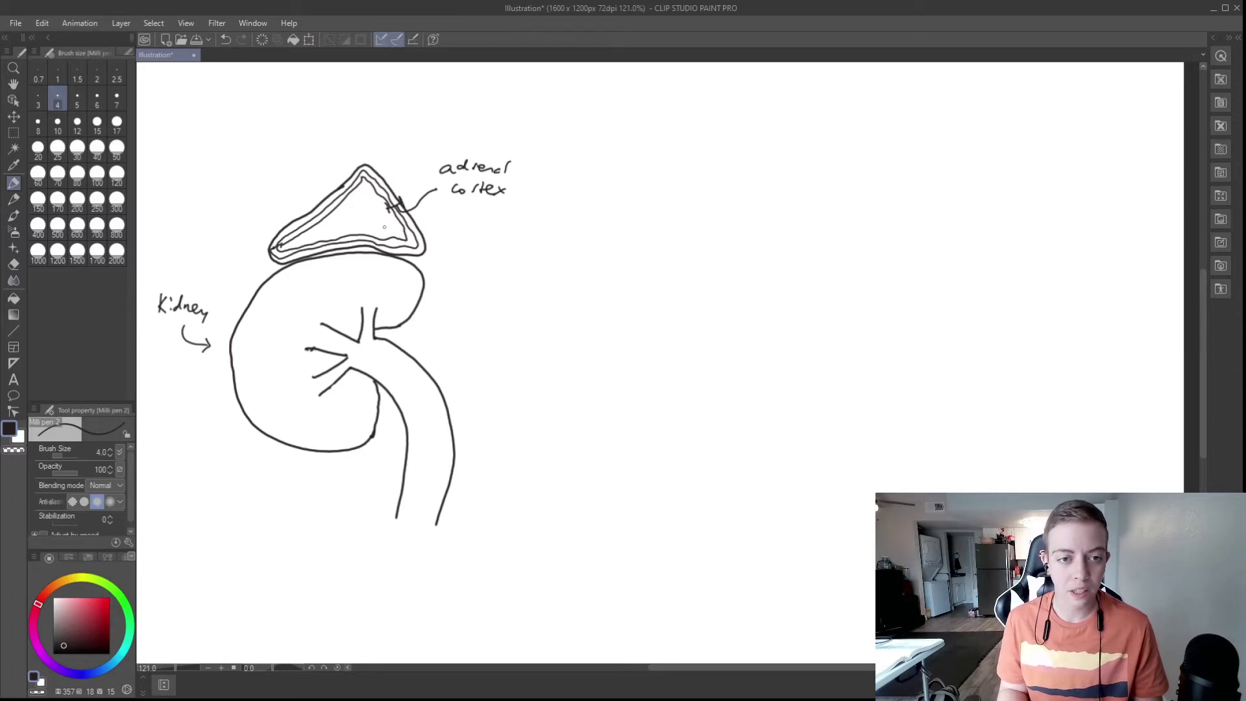
mouse_move(386, 235)
left_mouse_down()
mouse_move(392, 226)
mouse_move(431, 246)
mouse_move(448, 271)
mouse_move(498, 448)
mouse_move(563, 472)
mouse_move(501, 484)
mouse_move(553, 480)
mouse_move(558, 497)
mouse_move(481, 533)
mouse_move(566, 542)
mouse_move(469, 571)
left_mouse_up()
Step: Handwrite '+ norepinephrine' and the quoted note "Fight or Flight" beneath Epinephrine
mouse_move(473, 564)
left_mouse_down()
mouse_move(534, 580)
mouse_move(541, 565)
mouse_move(577, 572)
left_mouse_up()
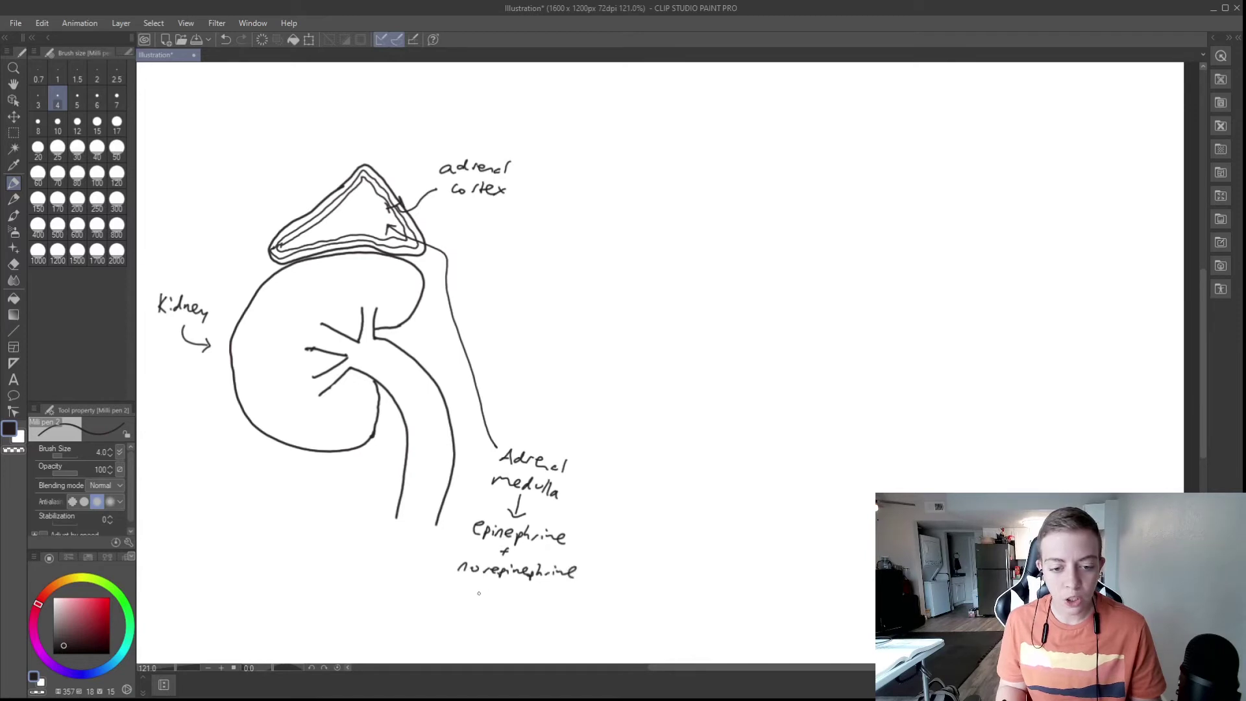
mouse_move(471, 584)
left_mouse_down()
mouse_move(476, 600)
mouse_move(512, 593)
left_mouse_up()
left_click_drag(519, 592, 526, 594)
mouse_move(521, 596)
left_mouse_down()
mouse_move(544, 604)
mouse_move(553, 589)
mouse_move(557, 614)
left_mouse_up()
mouse_move(564, 600)
left_mouse_down()
mouse_move(560, 613)
mouse_move(573, 606)
left_mouse_up()
left_click_drag(571, 598, 586, 598)
left_click_drag(589, 592, 590, 598)
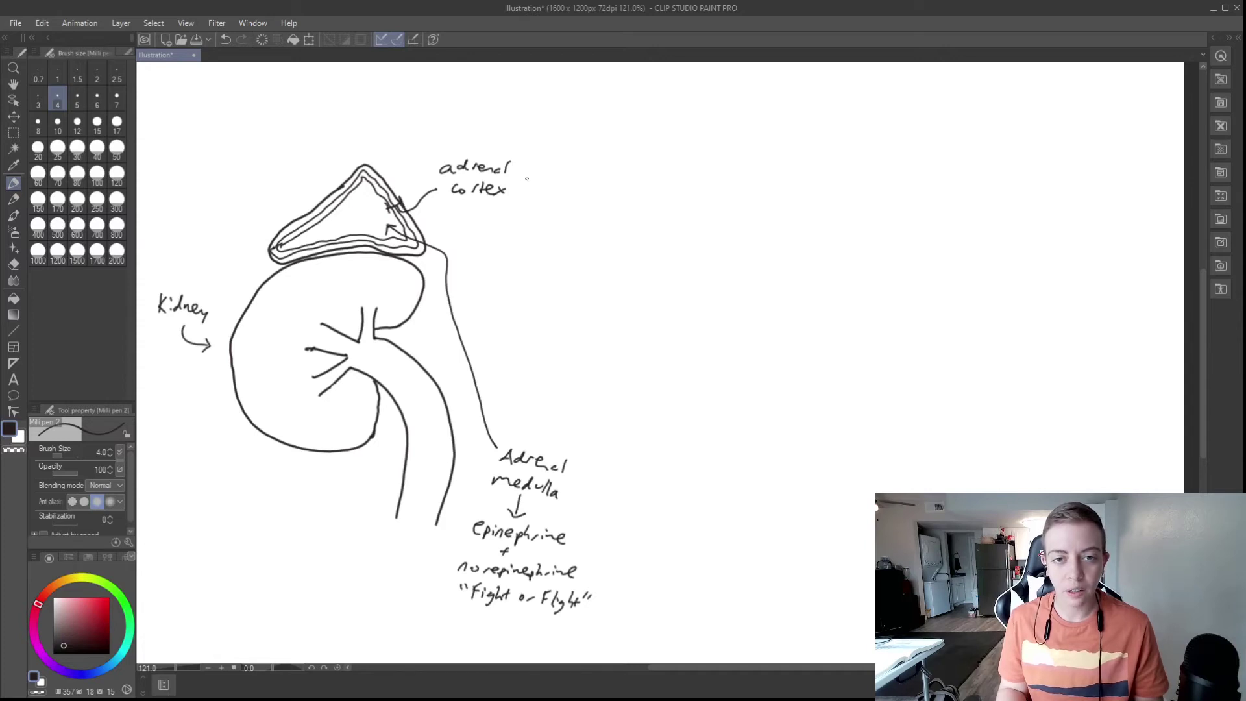
Step: Draw three curved branch arrows from the adrenal cortex label to the top, middle and bottom
mouse_move(527, 179)
left_mouse_down()
mouse_move(564, 181)
mouse_move(620, 152)
mouse_move(686, 143)
mouse_move(673, 150)
left_mouse_up()
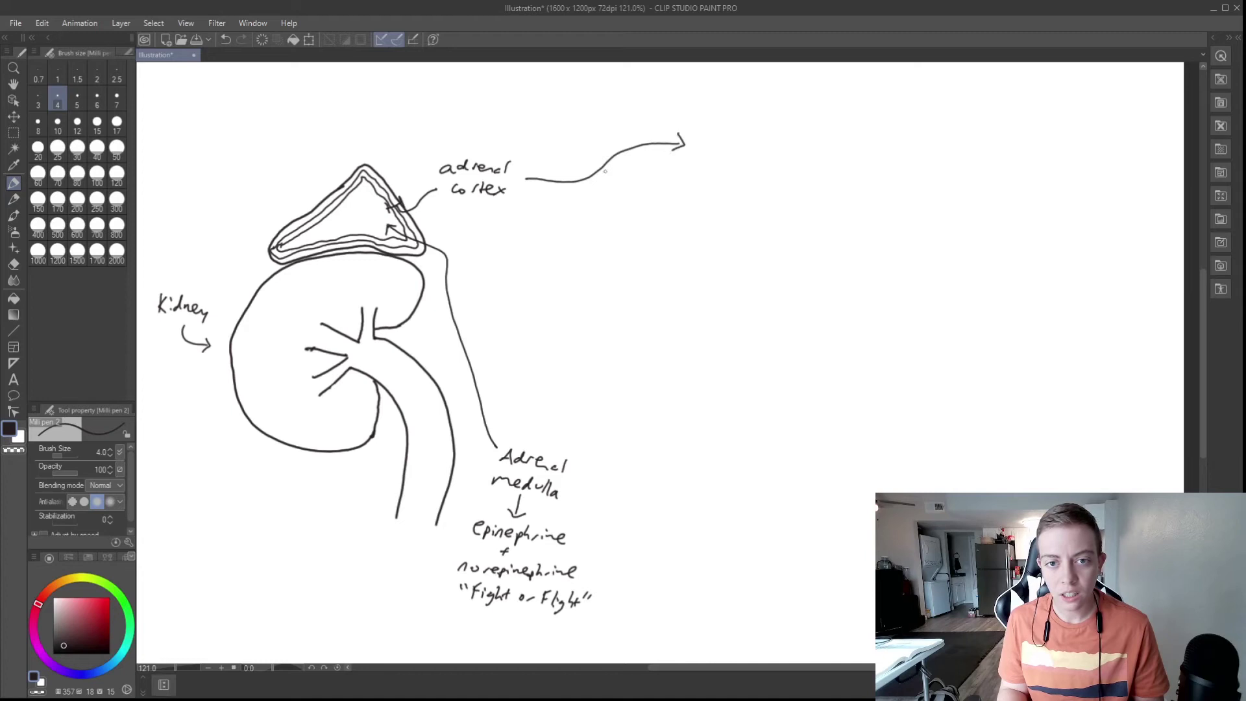
mouse_move(569, 181)
left_mouse_down()
mouse_move(608, 191)
mouse_move(636, 276)
mouse_move(663, 291)
left_mouse_up()
mouse_move(544, 179)
left_mouse_down()
mouse_move(583, 189)
mouse_move(585, 350)
mouse_move(607, 394)
mouse_move(655, 398)
mouse_move(645, 411)
left_mouse_up()
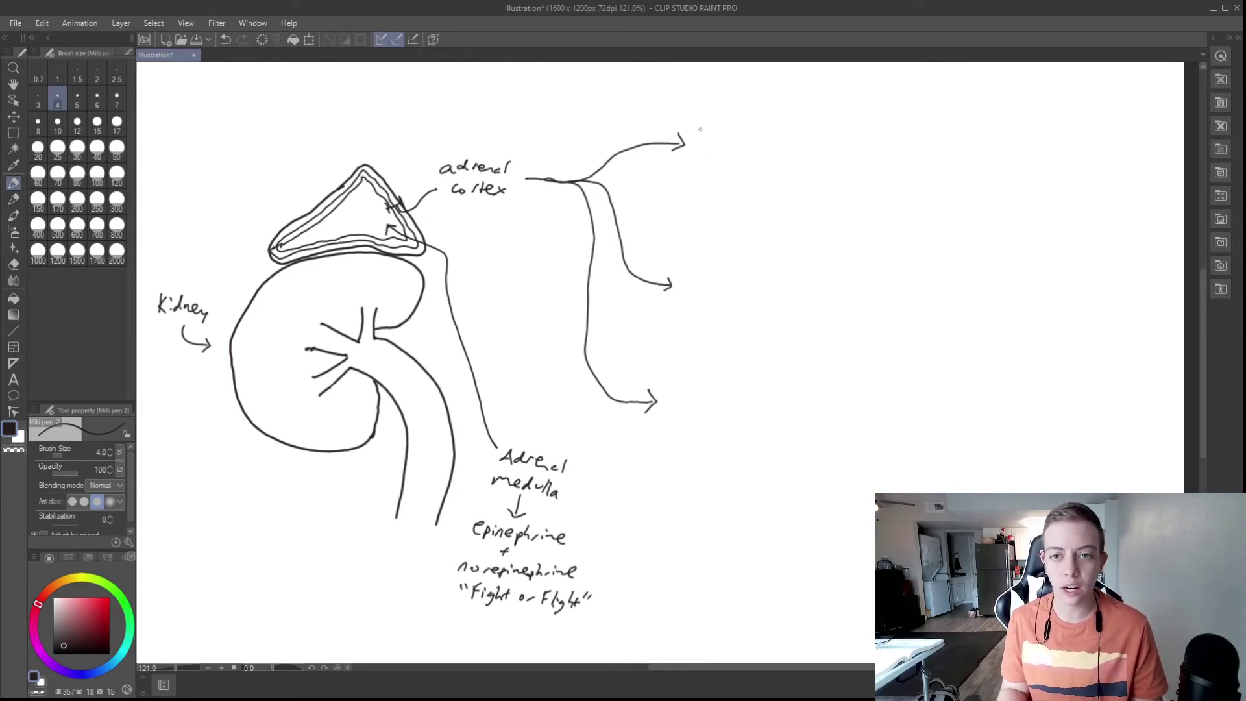
Step: Handwrite 'Zone glomerulosa :' at the end of the top arrow
mouse_move(692, 134)
left_mouse_down()
mouse_move(707, 149)
mouse_move(757, 144)
mouse_move(753, 156)
left_mouse_up()
left_click_drag(777, 129, 772, 150)
mouse_move(781, 143)
left_mouse_down()
mouse_move(839, 139)
mouse_move(864, 159)
left_mouse_up()
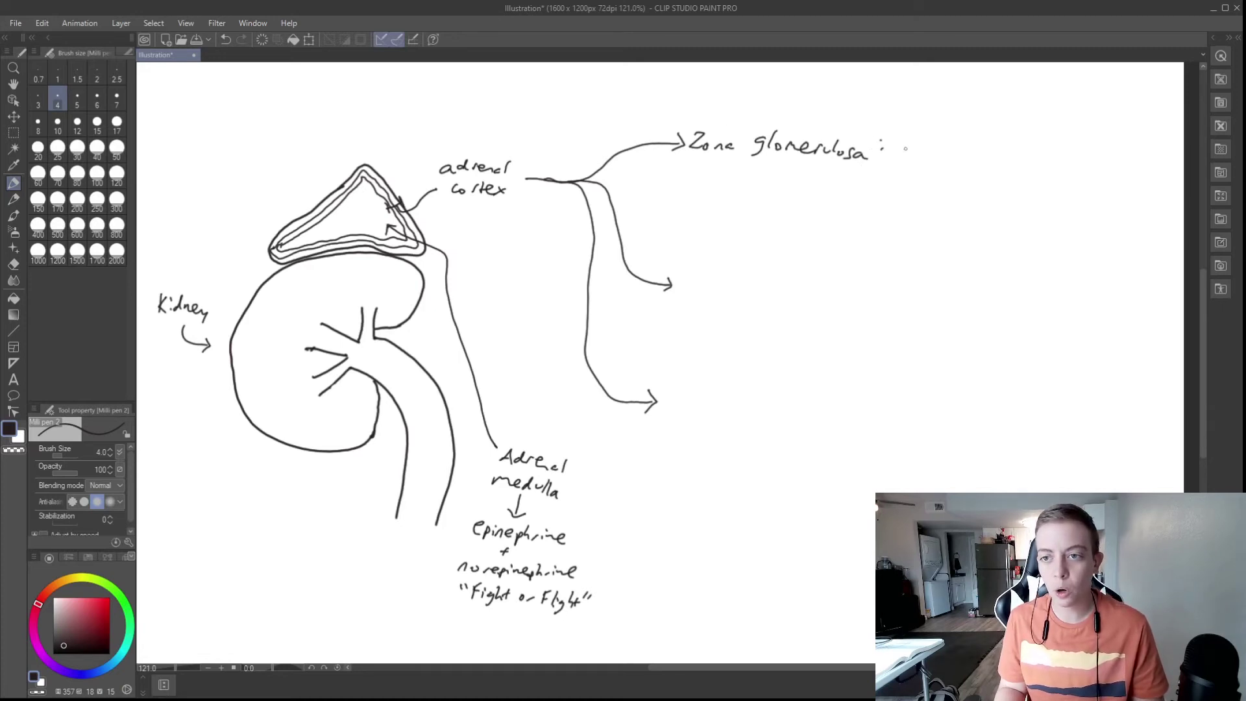
Step: Write 'aldosterone' after Zone glomerulosa and label the middle arrow 'Zone fasciculata :'
left_click_drag(910, 149, 948, 159)
mouse_move(964, 144)
left_mouse_down()
mouse_move(961, 157)
mouse_move(1008, 164)
left_mouse_up()
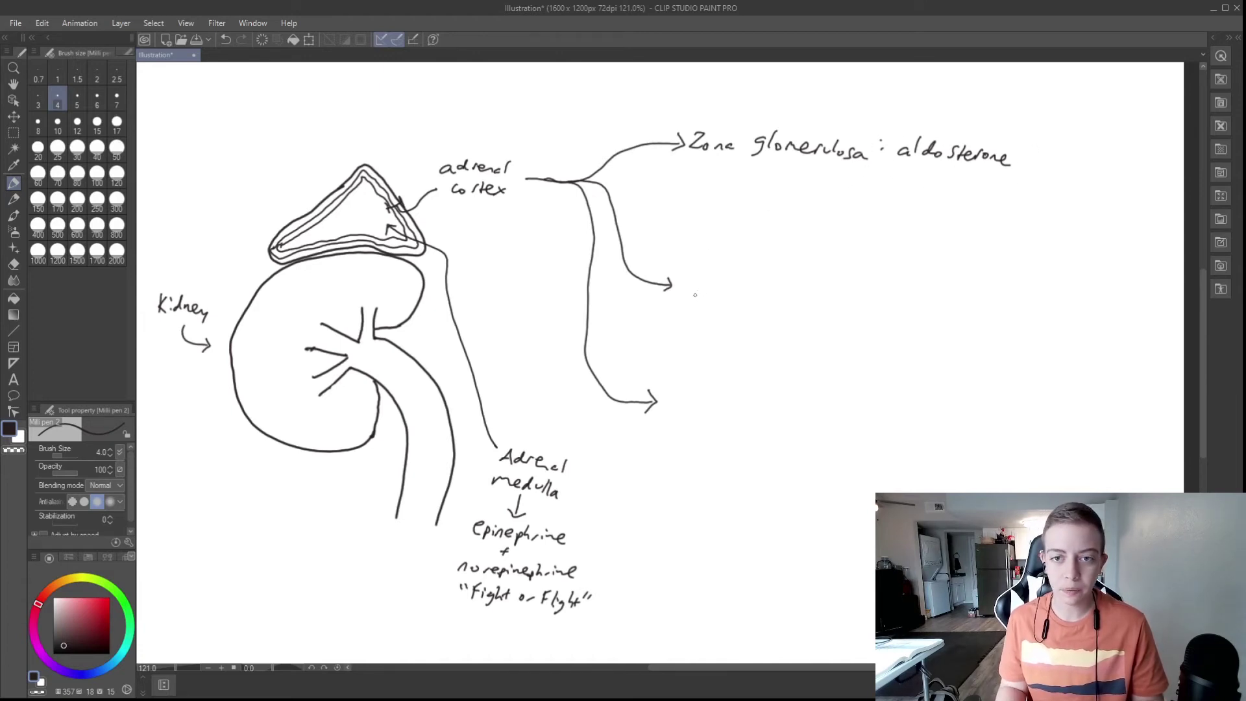
left_click_drag(678, 280, 714, 292)
left_click_drag(725, 286, 761, 283)
left_click_drag(770, 285, 850, 296)
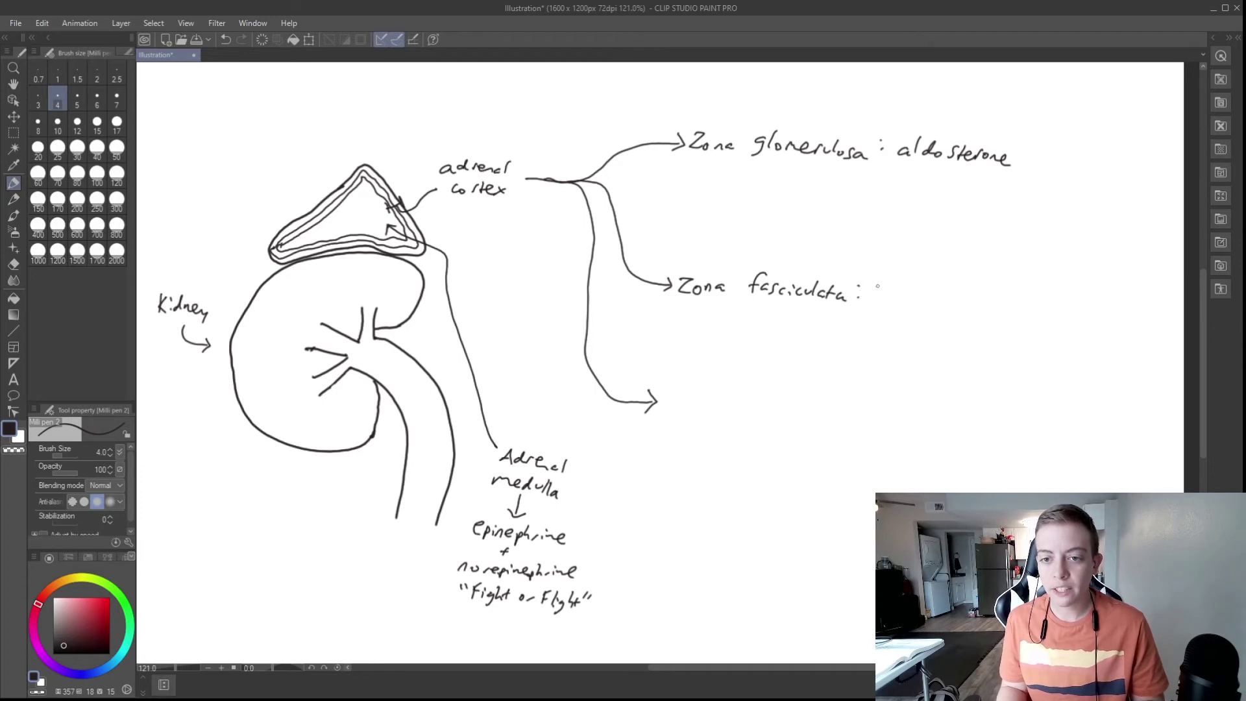
Step: Write 'Cortisol' after Zone fasciculata and begin the 'Zone' label at the bottom arrow
mouse_move(886, 286)
left_mouse_down()
mouse_move(875, 291)
mouse_move(886, 301)
mouse_move(914, 301)
left_mouse_up()
left_click_drag(908, 292, 933, 296)
left_click_drag(939, 288, 939, 309)
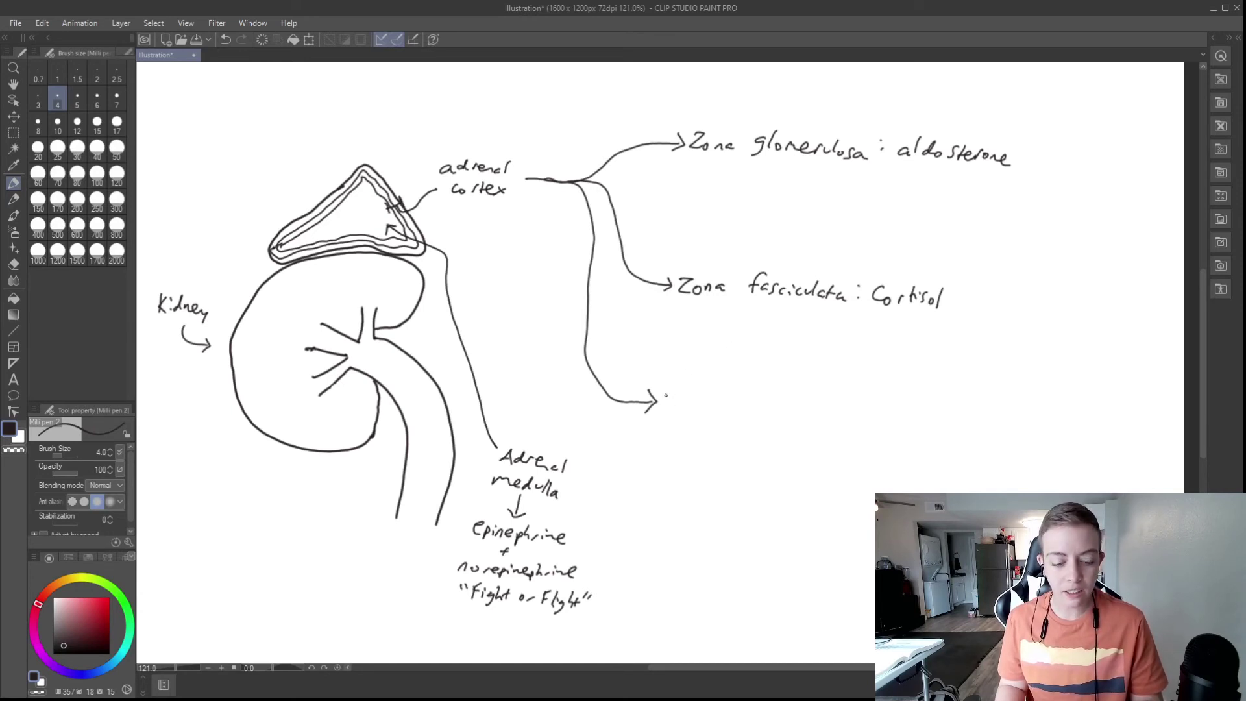
mouse_move(665, 393)
left_mouse_down()
mouse_move(679, 394)
mouse_move(679, 413)
mouse_move(755, 413)
left_mouse_up()
Step: Finish 'Zone reticularis :' and write DHEA beside it
left_click_drag(764, 407, 799, 411)
left_click_drag(801, 409, 804, 421)
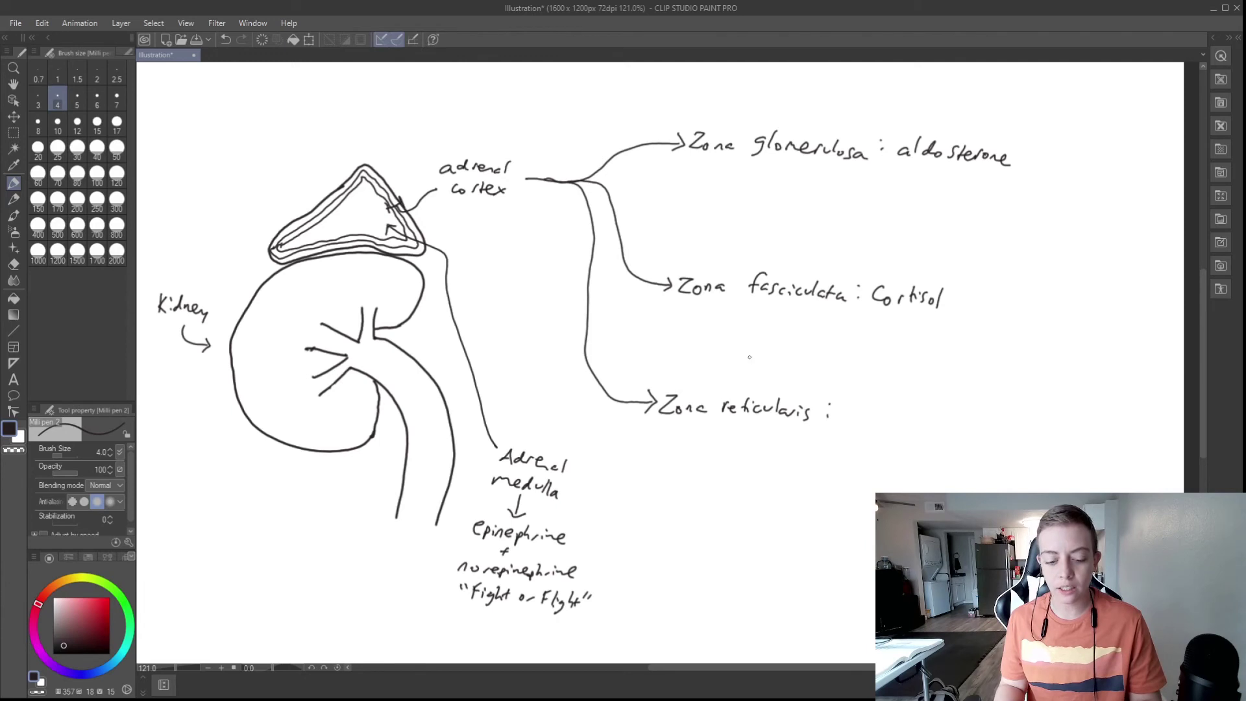
mouse_move(854, 385)
left_mouse_down()
mouse_move(852, 400)
mouse_move(871, 399)
left_mouse_up()
left_click_drag(870, 391, 887, 399)
left_click_drag(888, 387, 915, 396)
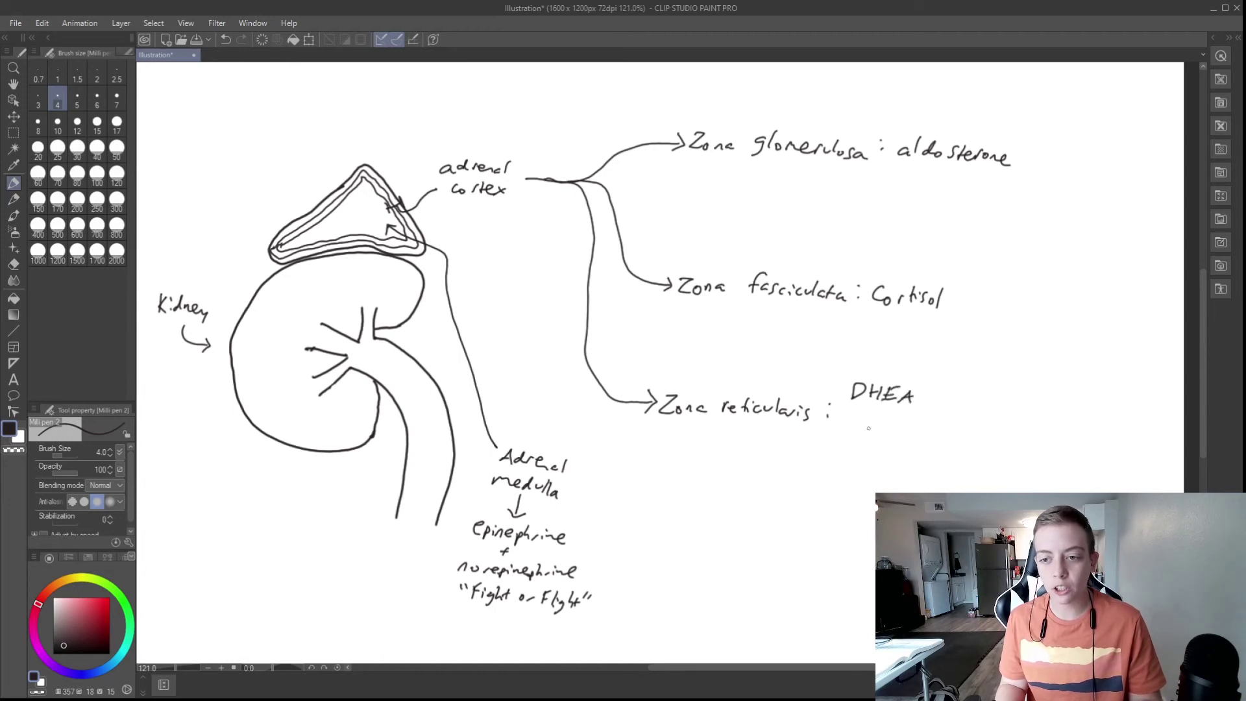
Step: List Androstenedione and testosterone stacked below DHEA
mouse_move(851, 433)
left_mouse_down()
mouse_move(858, 416)
mouse_move(863, 427)
left_mouse_up()
mouse_move(863, 434)
left_mouse_down()
mouse_move(893, 419)
mouse_move(909, 438)
mouse_move(995, 448)
left_mouse_up()
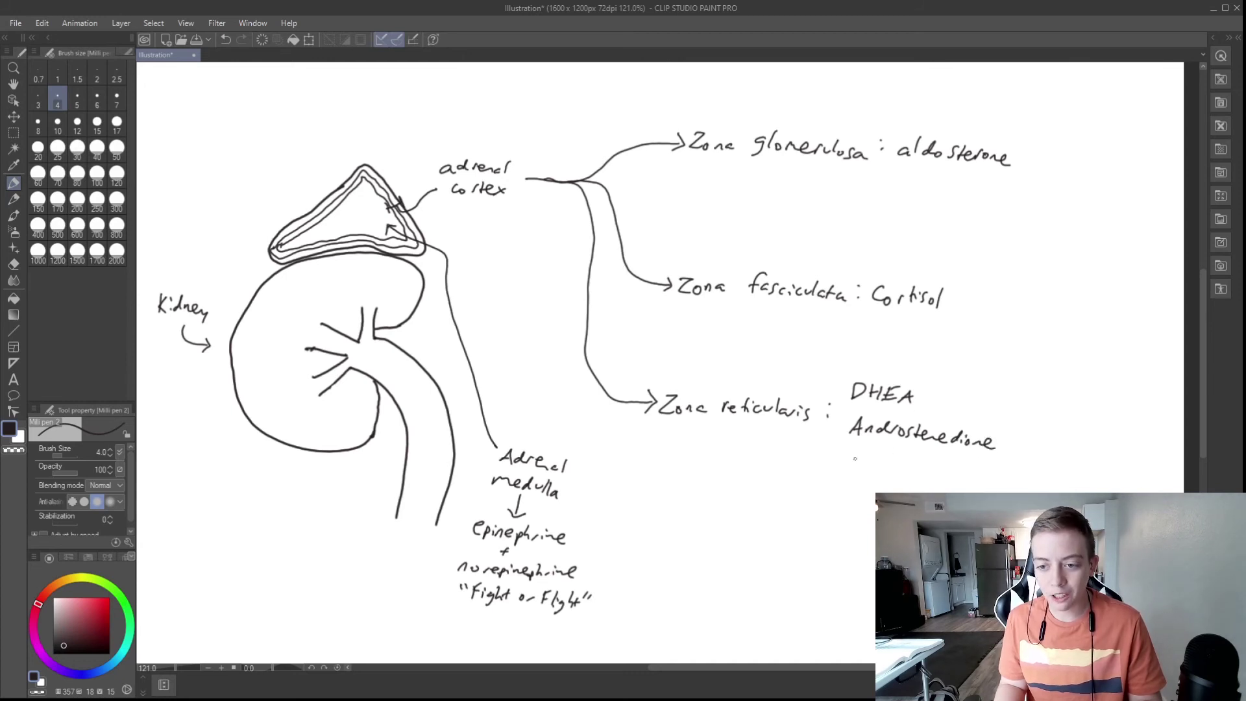
mouse_move(855, 456)
left_mouse_down()
mouse_move(852, 469)
mouse_move(969, 472)
left_mouse_up()
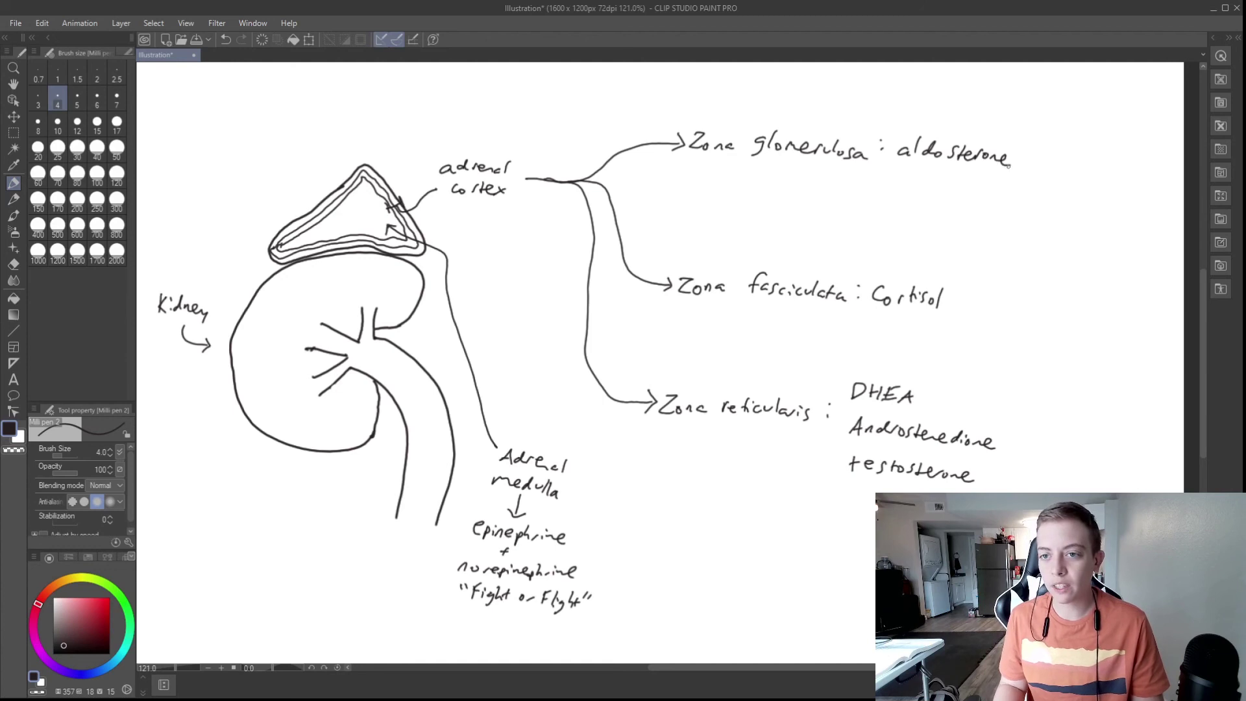
Step: Add arrows from aldosterone to Salt and from Cortisol, and bracket the three reticularis hormones
left_click_drag(1014, 159, 1086, 169)
left_click_drag(1081, 161, 1090, 159)
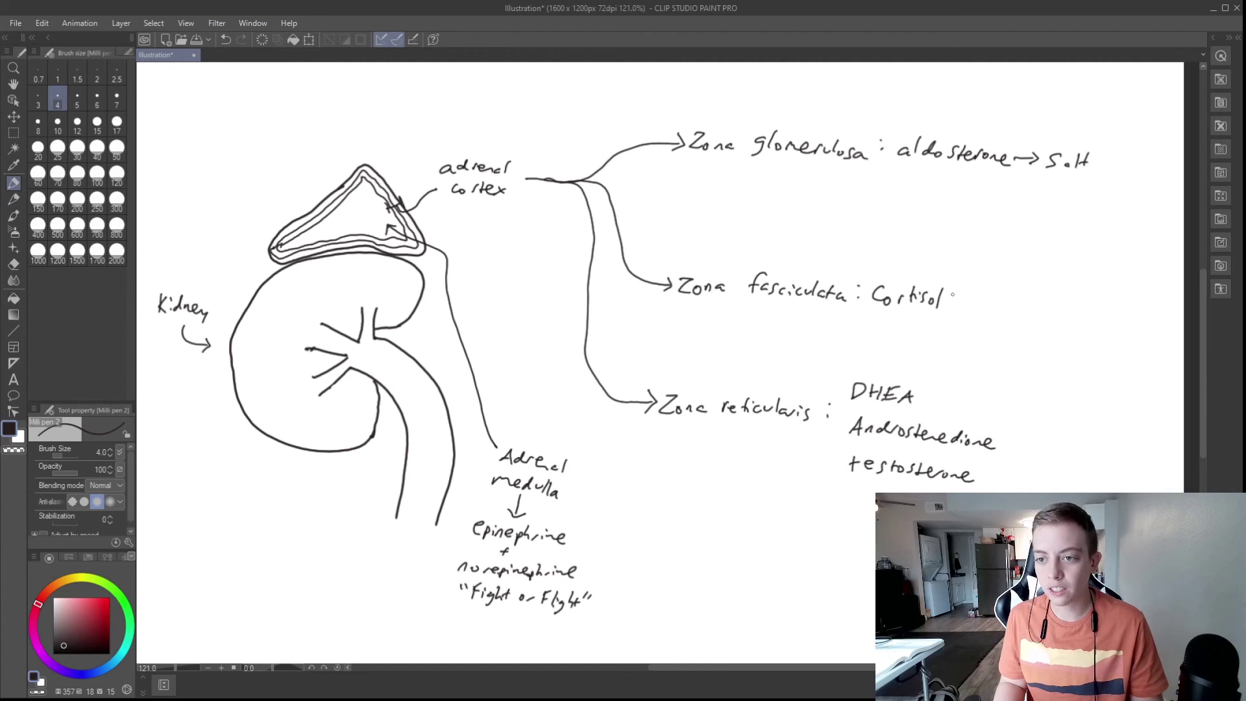
mouse_move(951, 297)
left_mouse_down()
mouse_move(1021, 302)
mouse_move(1010, 316)
mouse_move(1048, 297)
left_mouse_up()
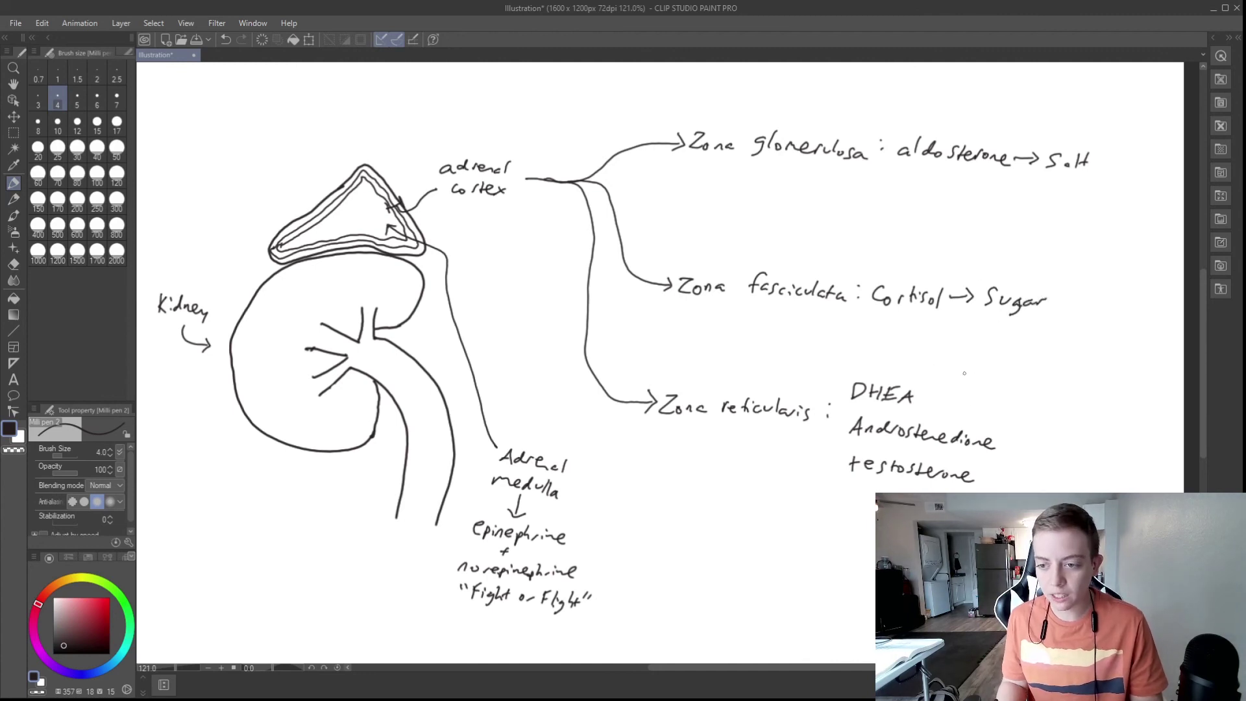
mouse_move(990, 395)
left_mouse_down()
mouse_move(1003, 395)
mouse_move(1008, 463)
mouse_move(1059, 423)
mouse_move(1102, 436)
mouse_move(1088, 440)
left_mouse_up()
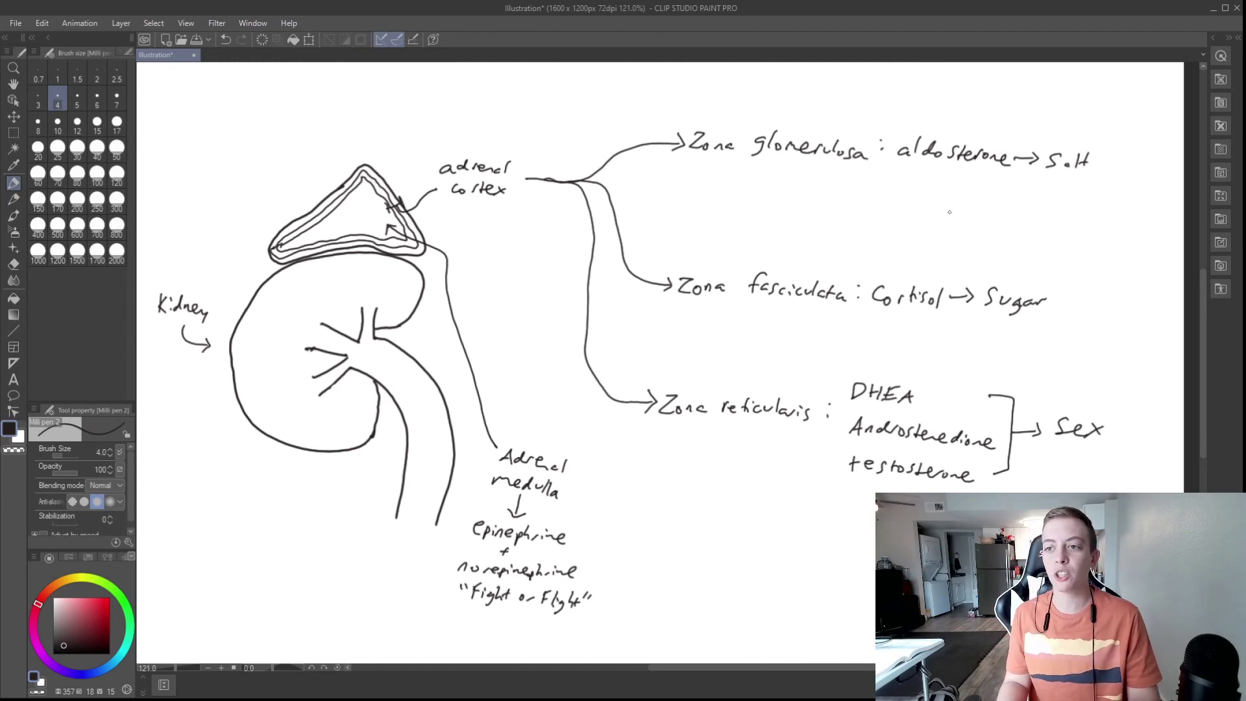